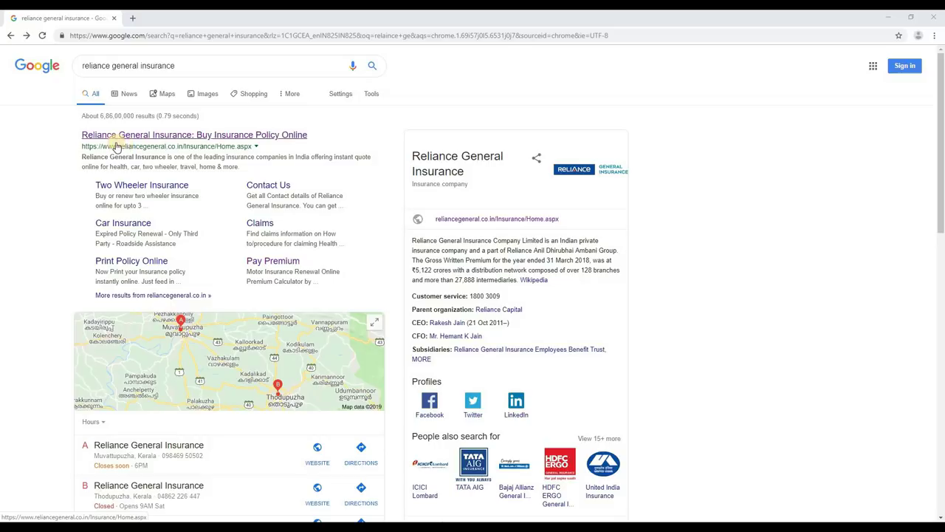
Open the Reliance General Insurance site, postpone the renewal offer, and go to Two Wheeler renewal
click(161, 137)
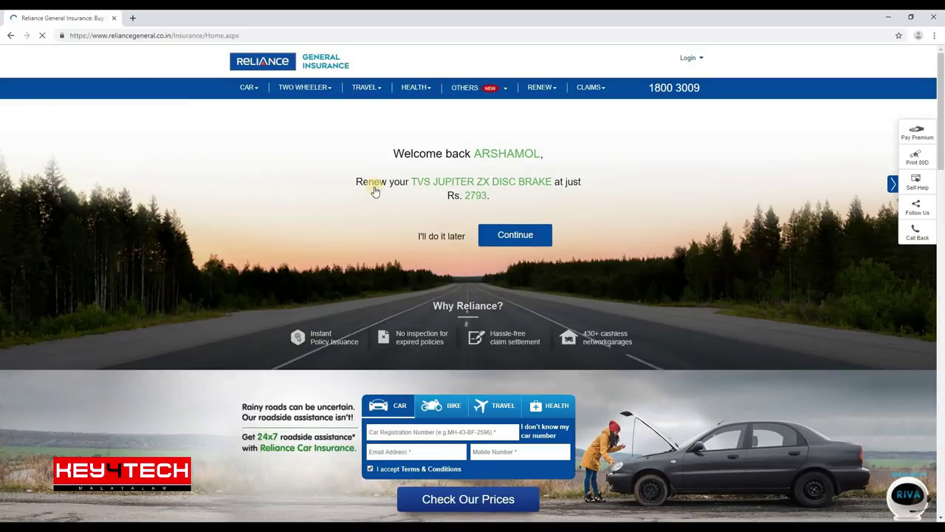
click(435, 237)
mouse_move(305, 87)
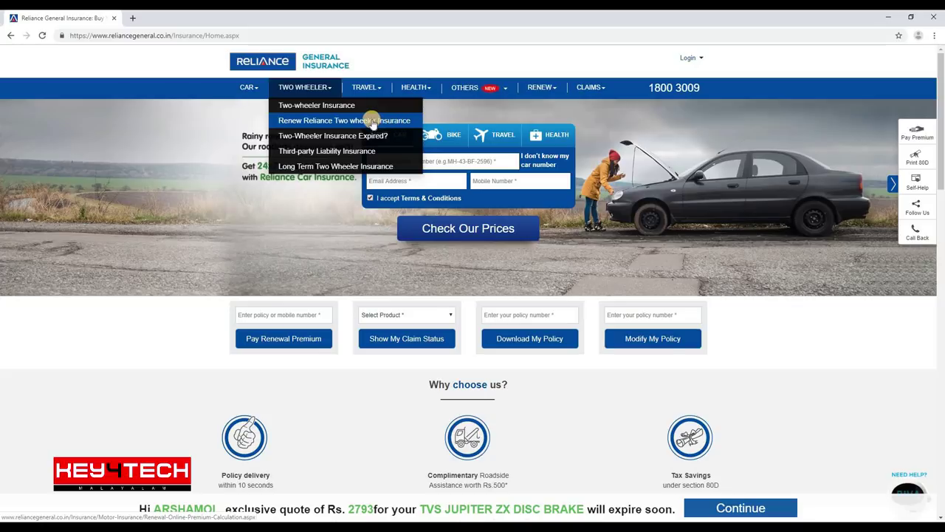
click(370, 121)
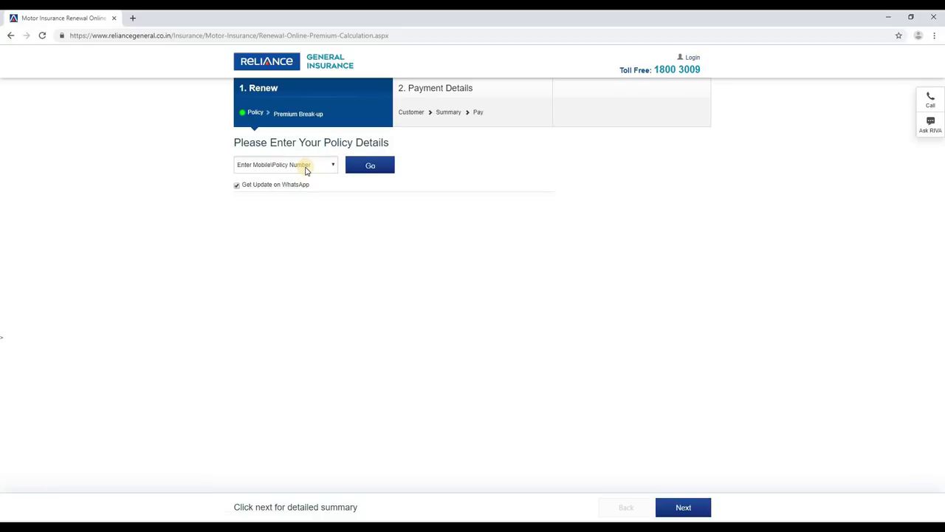
Choose Policy Number as the lookup method and enter the policy number
click(306, 167)
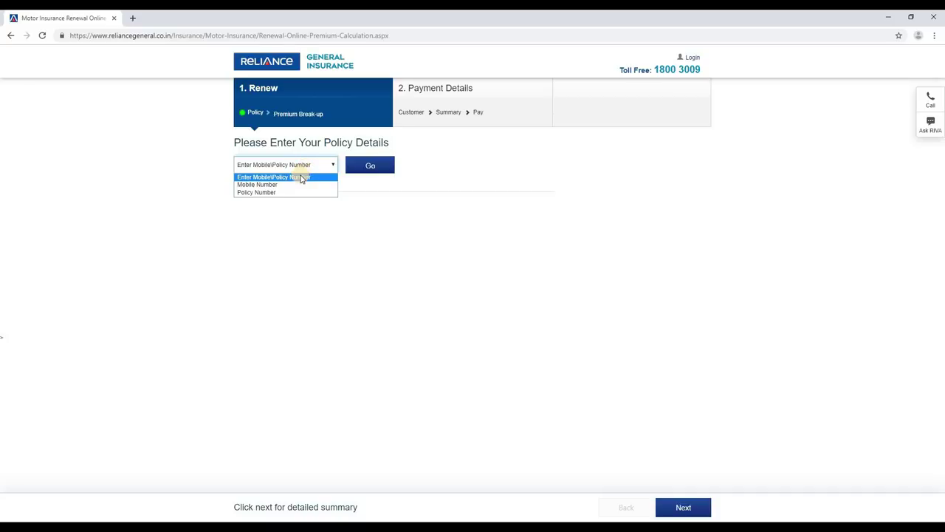
click(301, 178)
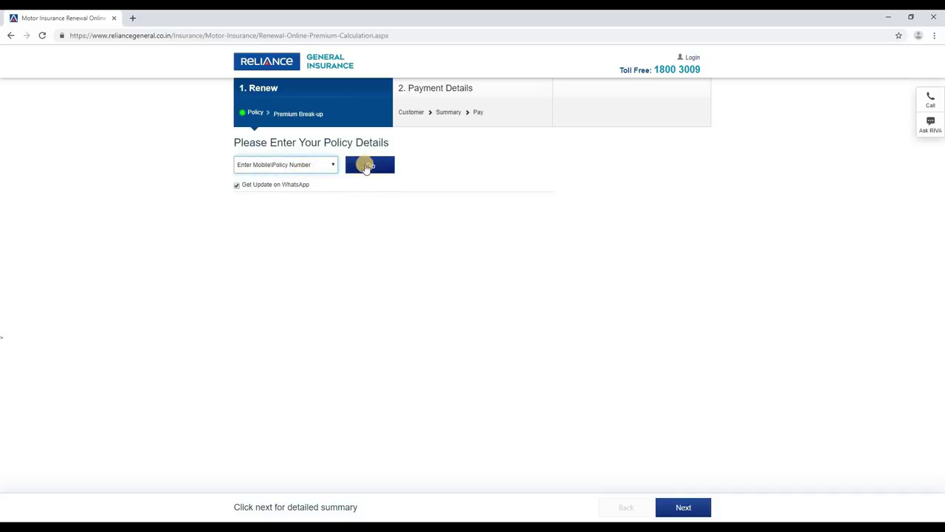
click(313, 165)
click(274, 192)
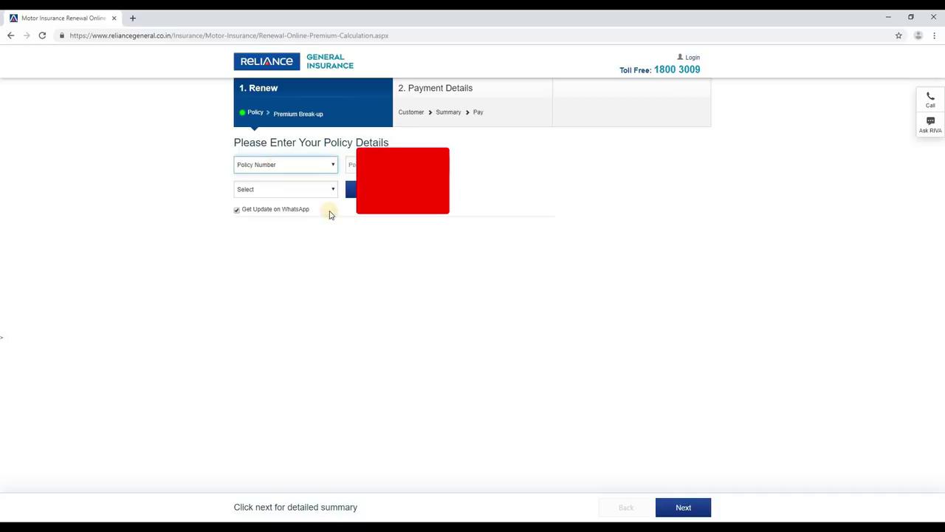
click(350, 165)
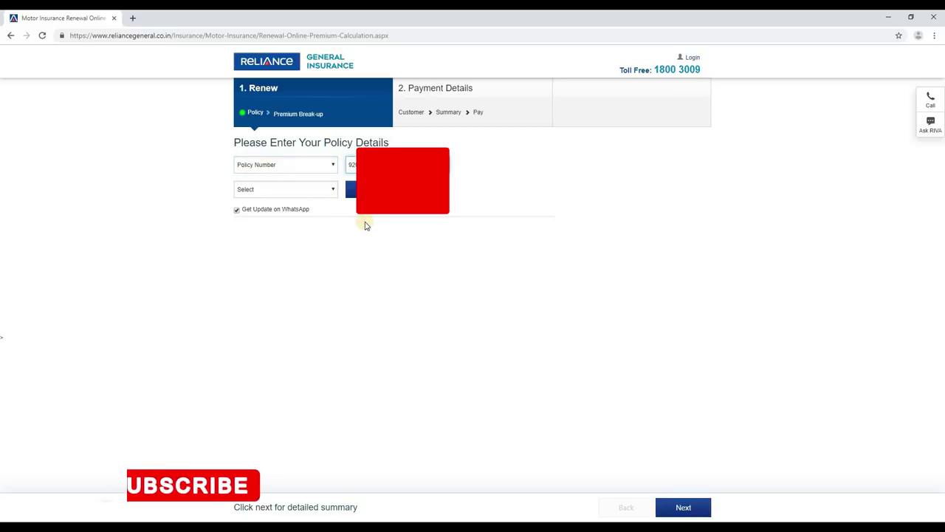
Verify with the vehicle registration number and fetch the renewal quote
click(305, 190)
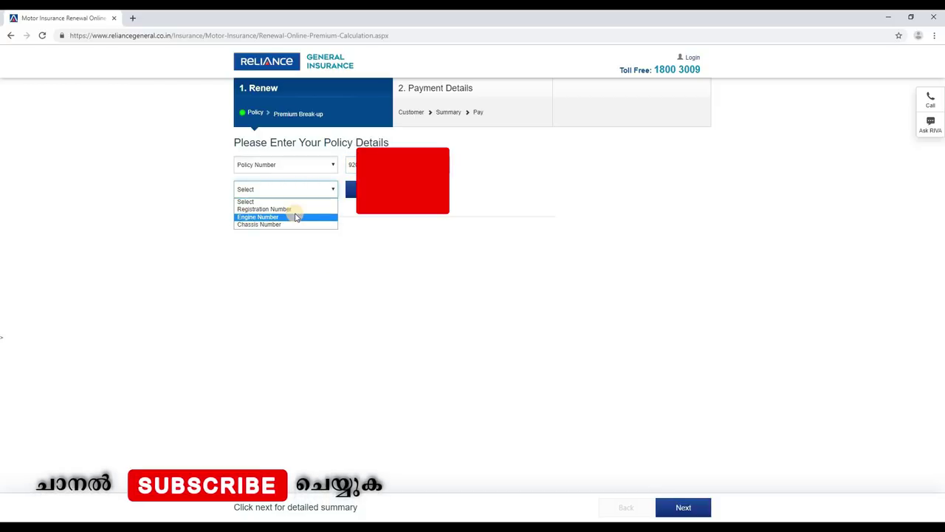
click(290, 209)
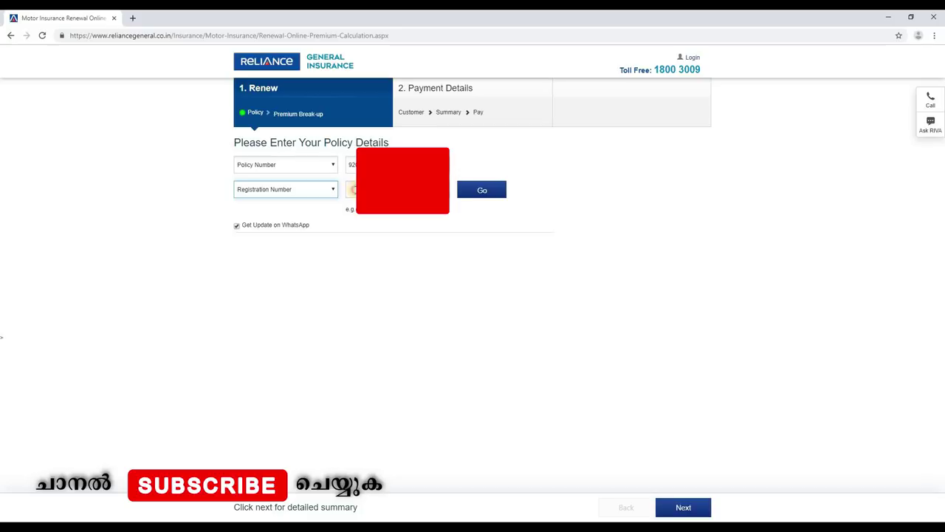
click(353, 189)
text(KL)
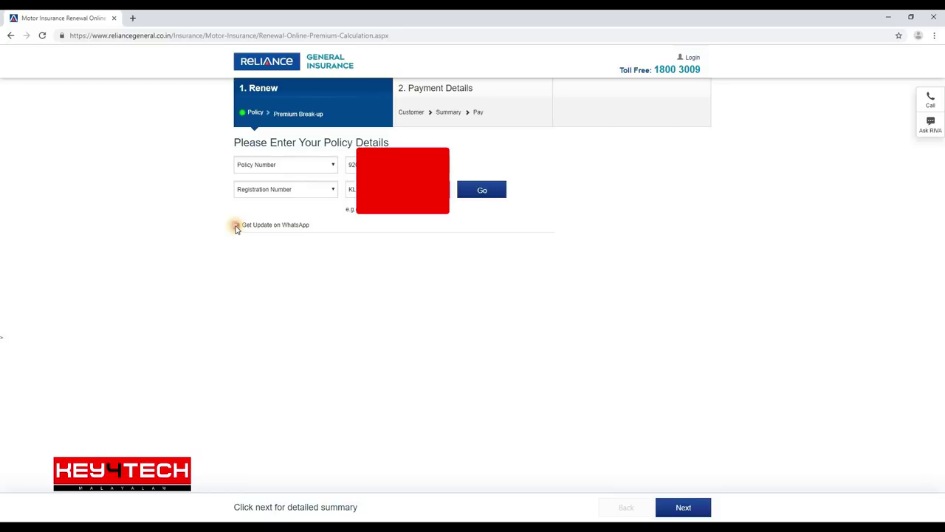
click(486, 191)
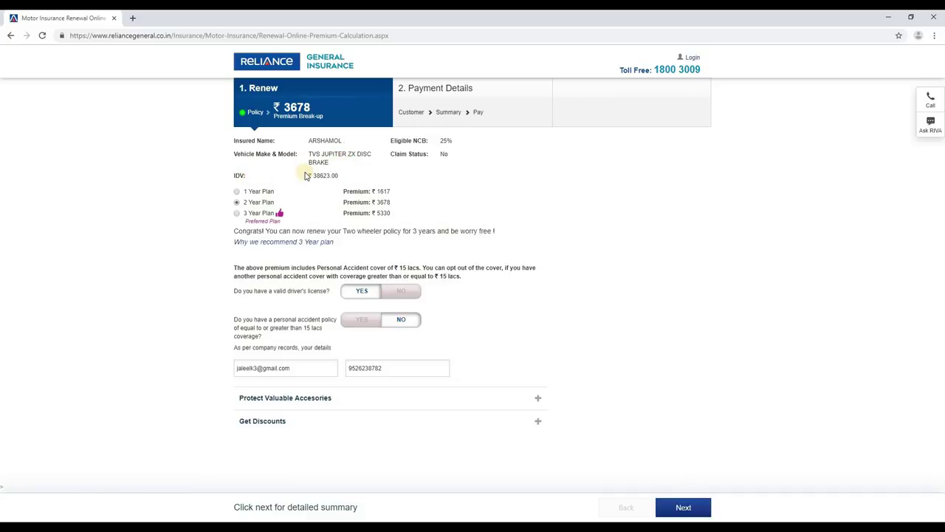
Choose the 1 Year Plan (₹1670) and expand the accessories, extra covers and discount sections
click(236, 192)
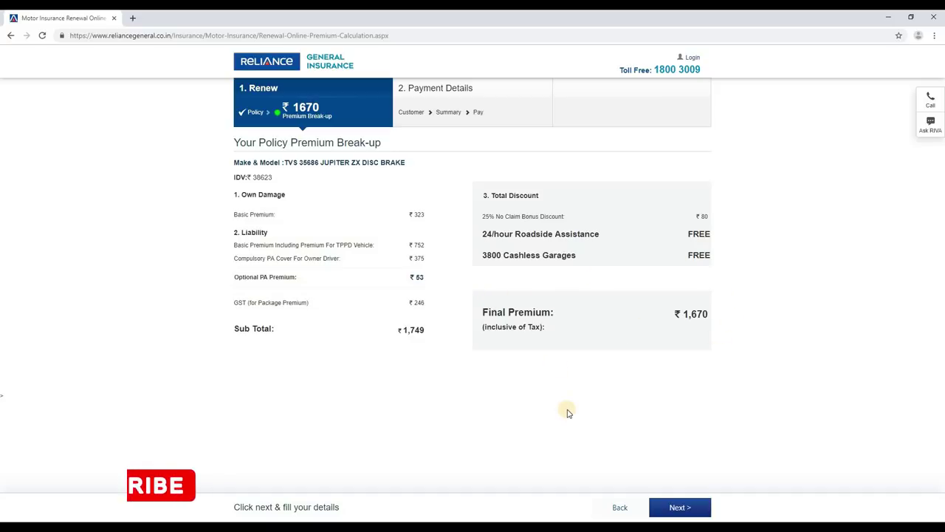
click(407, 138)
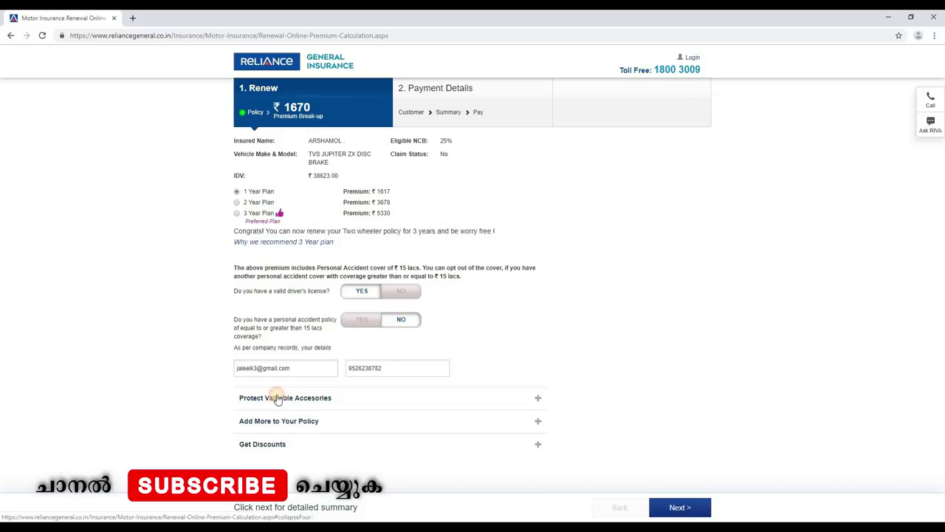
click(272, 398)
scroll(268, 359, down, 1)
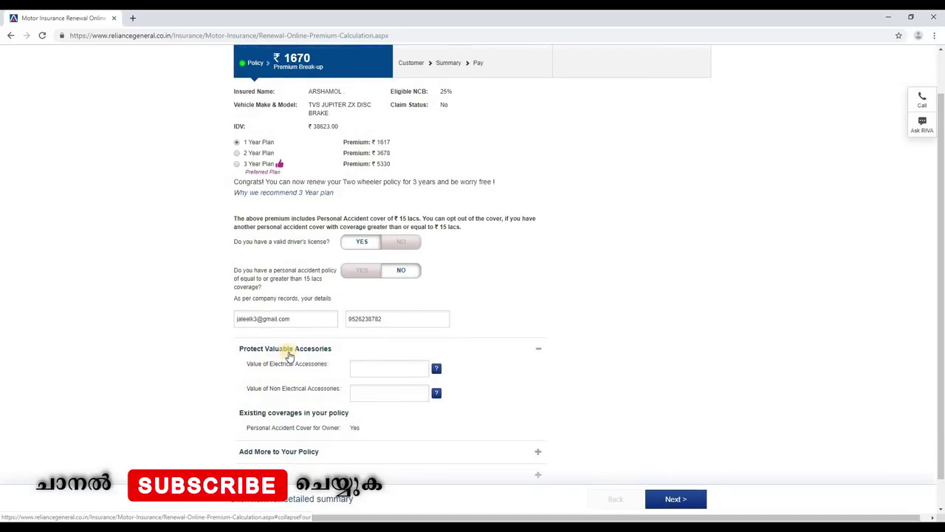
scroll(298, 380, down, 1)
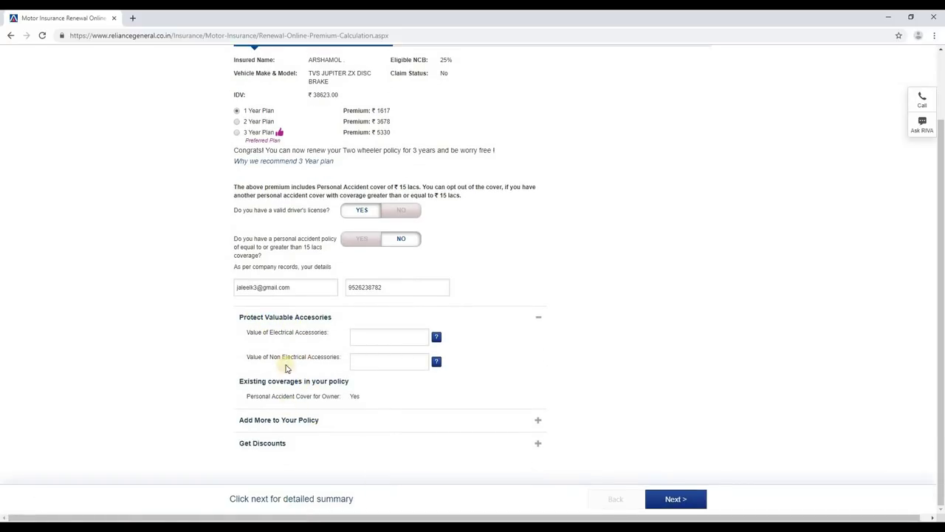
click(299, 421)
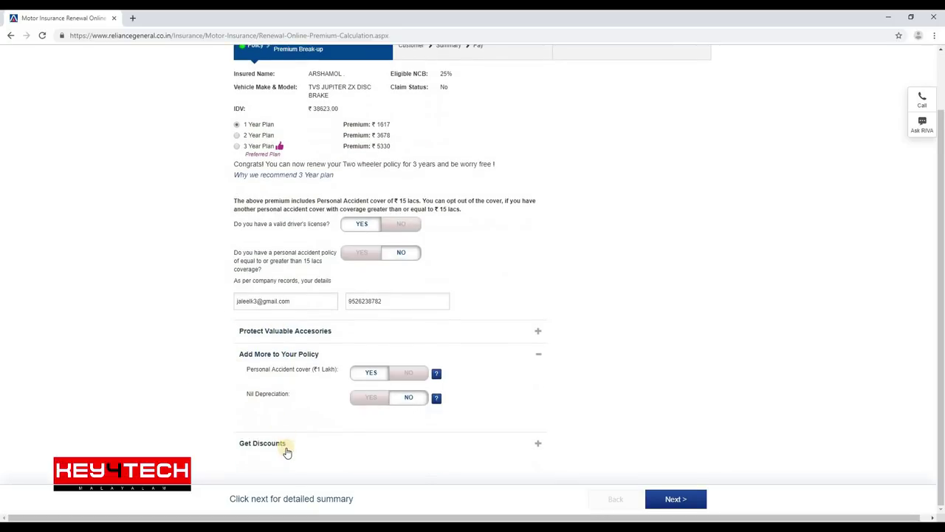
click(281, 445)
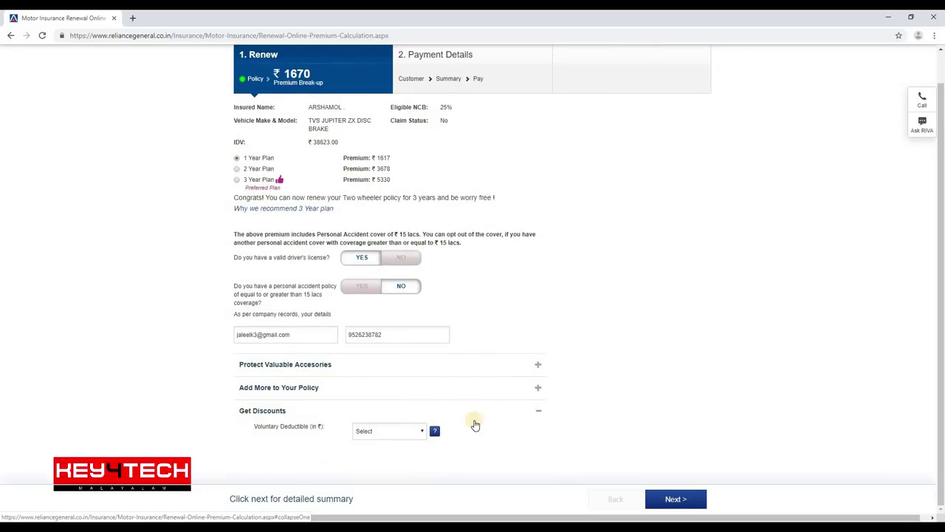
scroll(347, 333, up, 1)
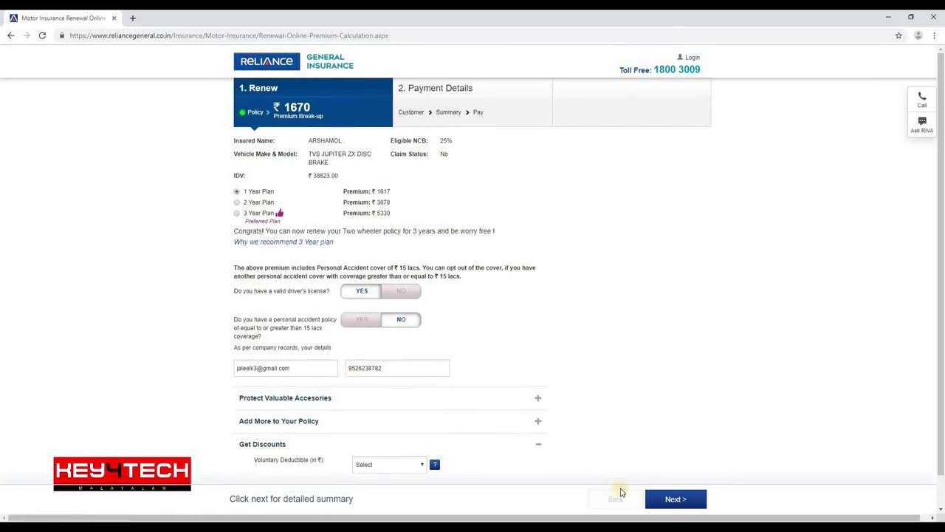
Review the ₹1,670 premium break-up and continue to the 'Now, Let's Talk About You' form
click(671, 498)
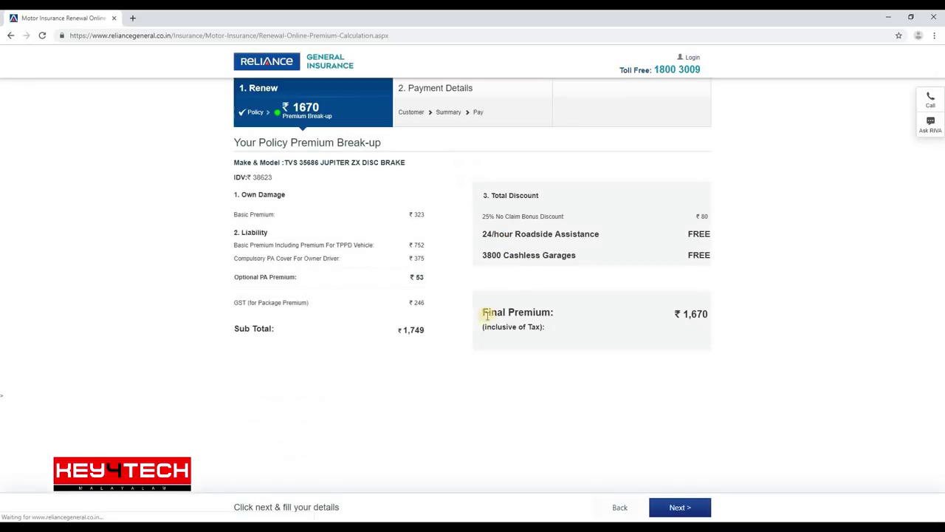
click(673, 508)
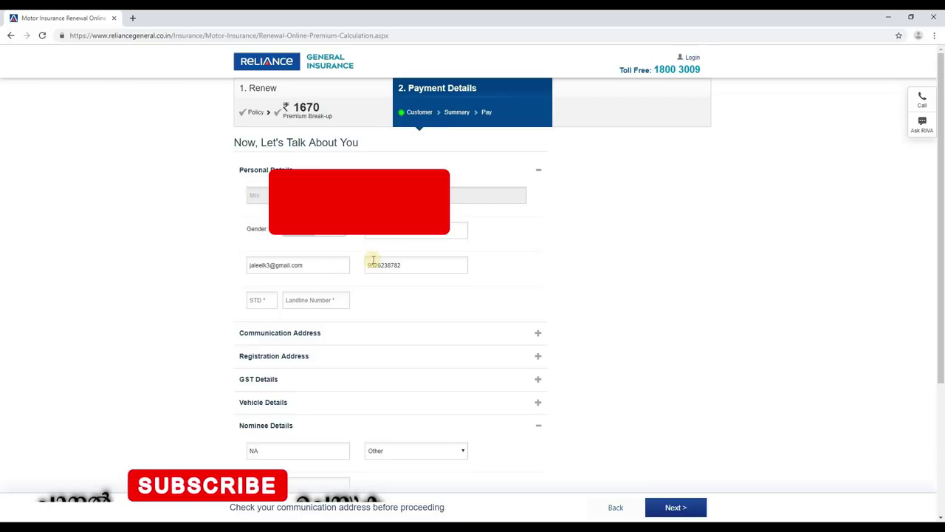
Confirm the prefilled customer details and the summary to reach Payment Options with ₹1670 payable
scroll(441, 319, down, 3)
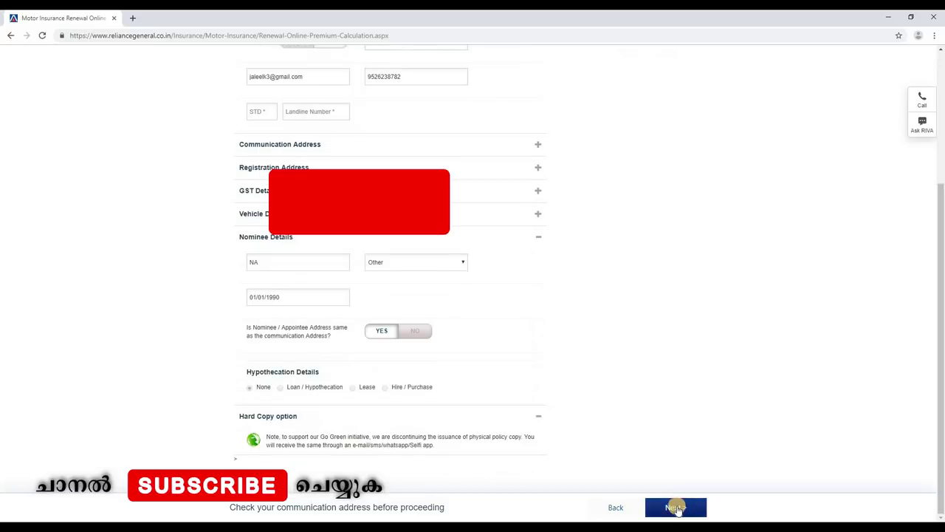
click(672, 506)
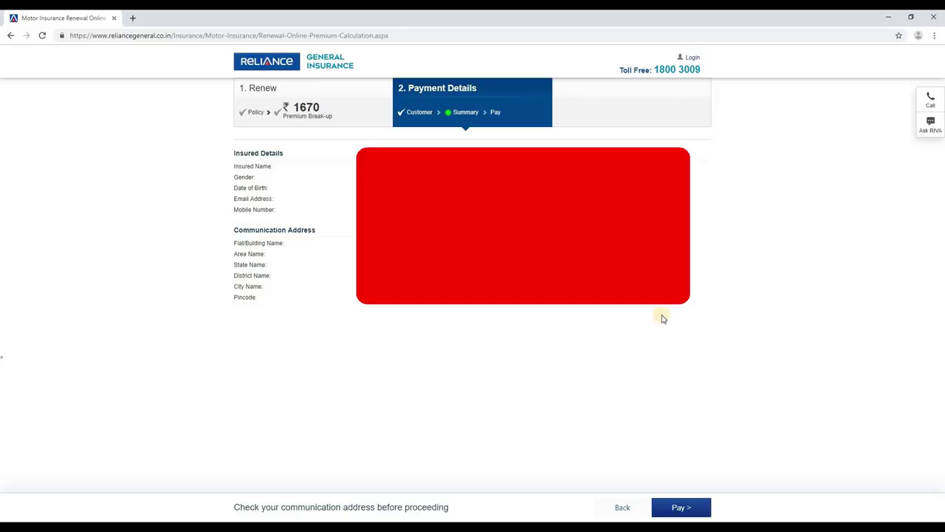
click(681, 507)
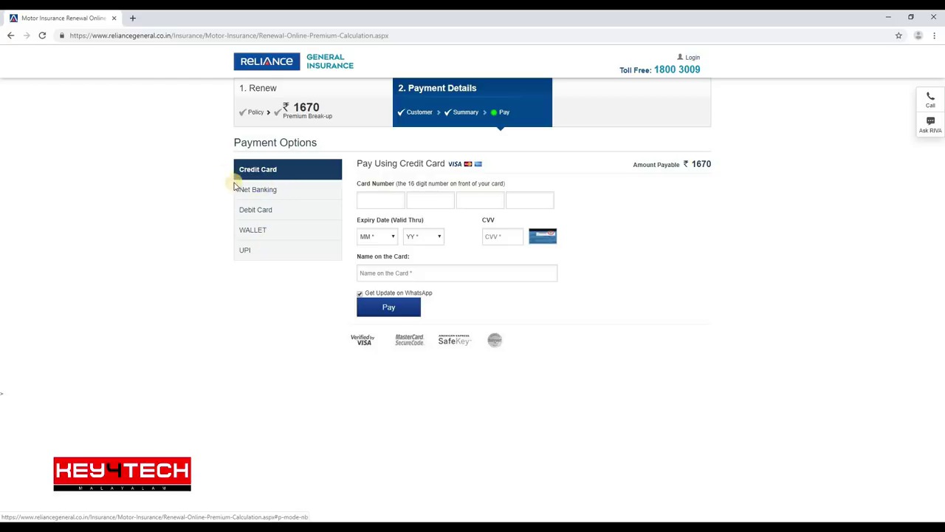
Browse the Debit Card, Net Banking, Wallet and UPI payment options, settling on Debit Card
click(266, 210)
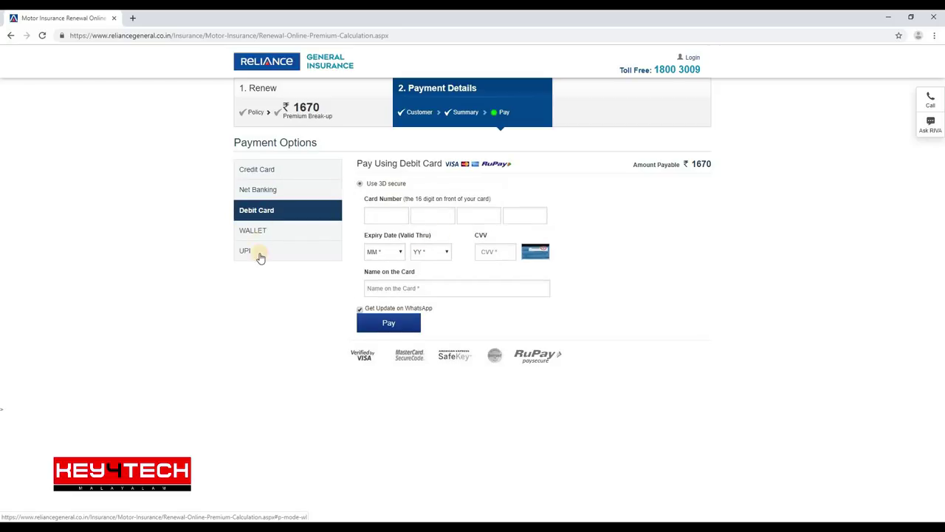
click(254, 190)
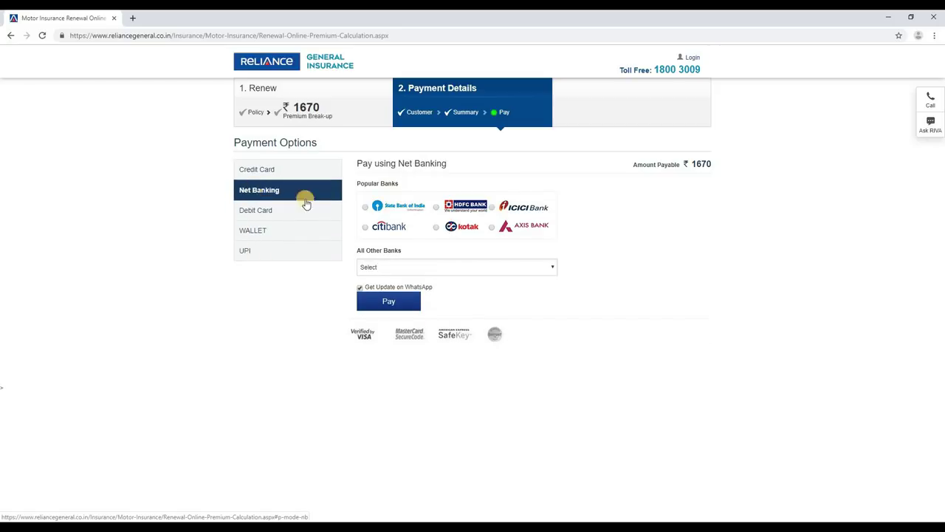
click(390, 268)
click(390, 268)
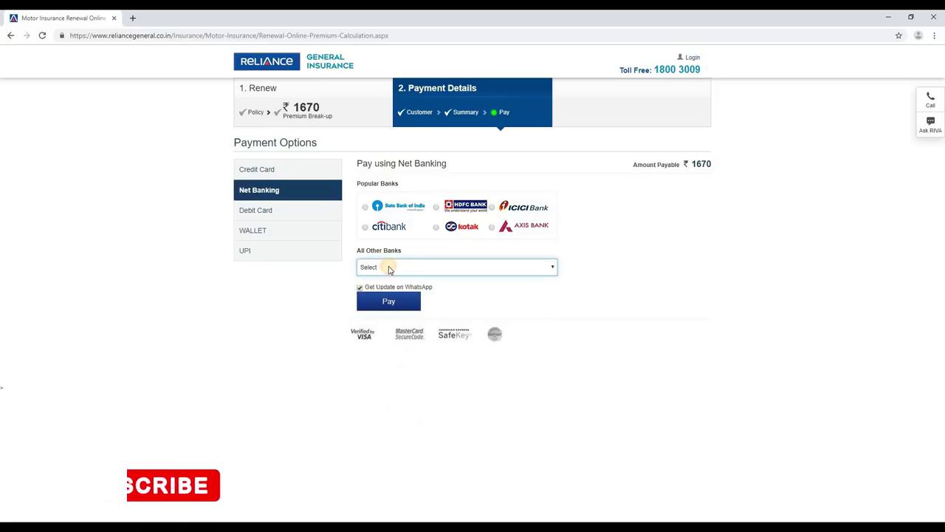
click(268, 231)
click(258, 256)
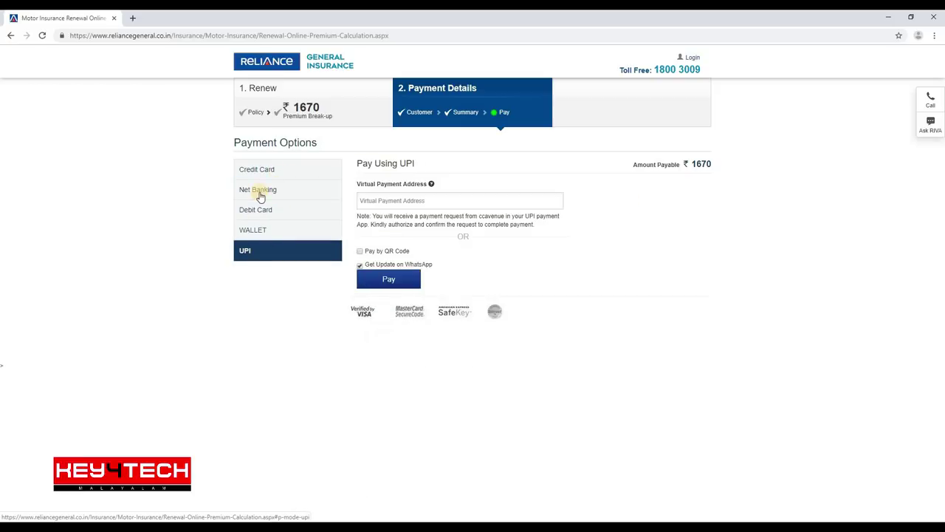
click(269, 211)
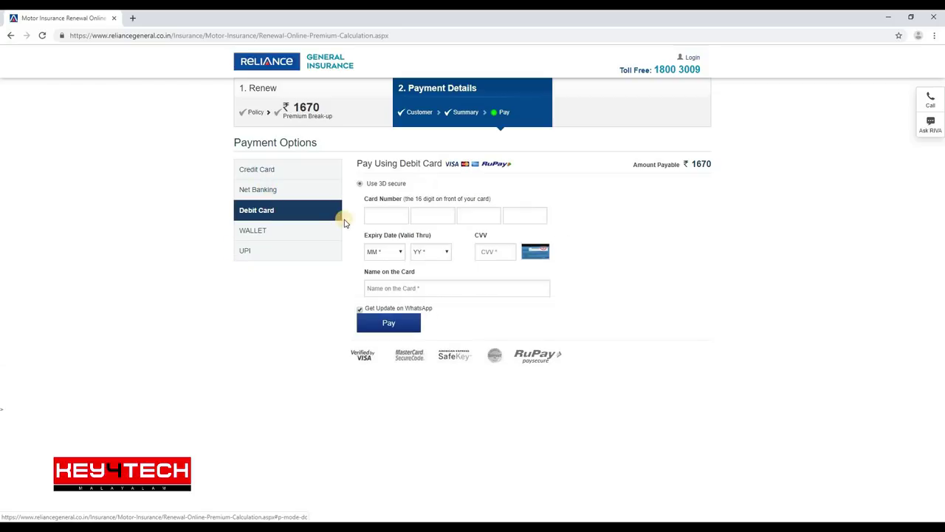
Go through the card number, expiry, CVV and cardholder name fields, then try paying
click(369, 216)
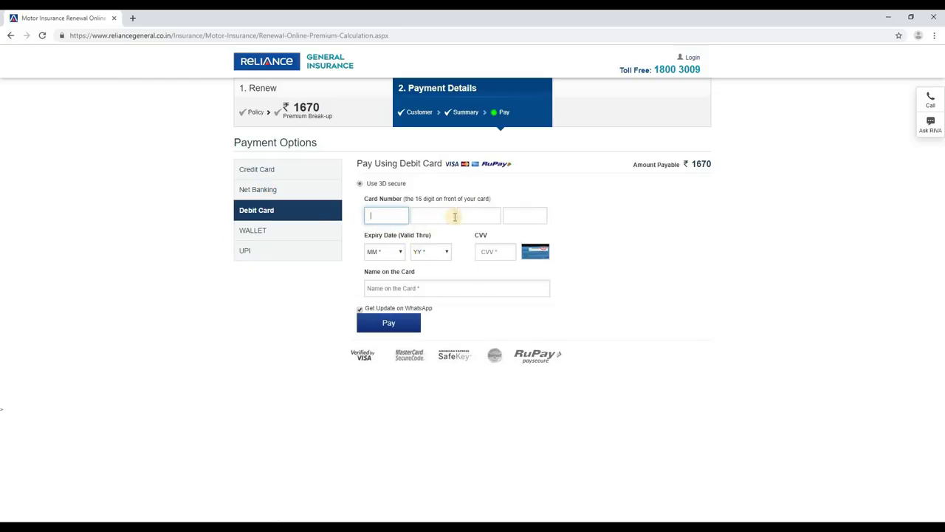
click(394, 251)
click(470, 251)
click(484, 251)
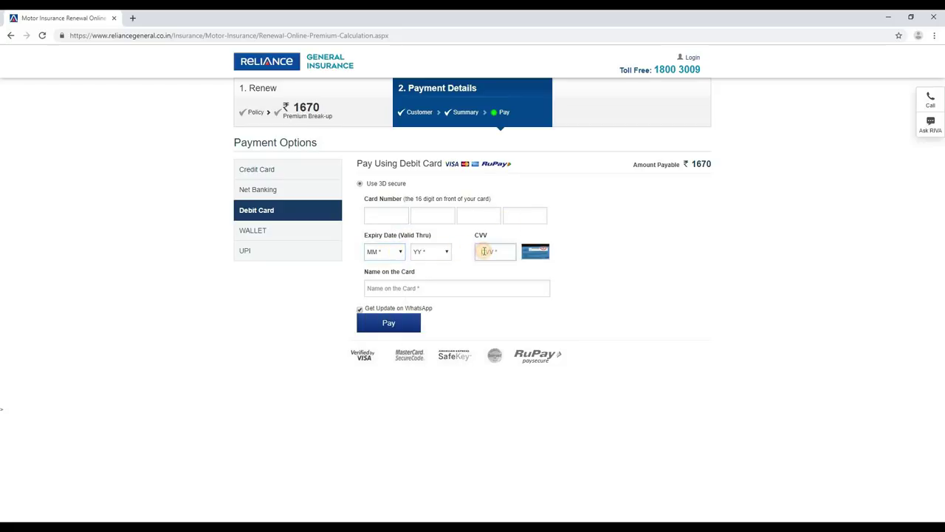
click(401, 290)
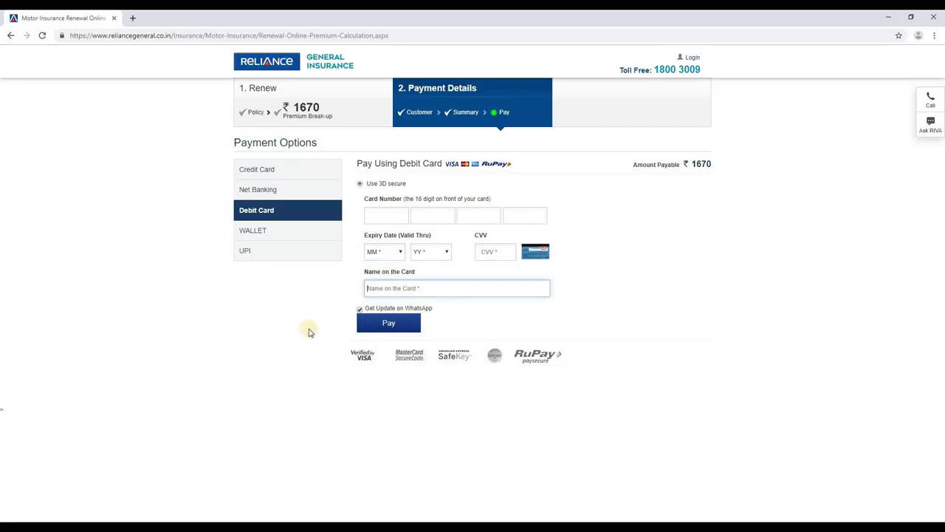
click(393, 328)
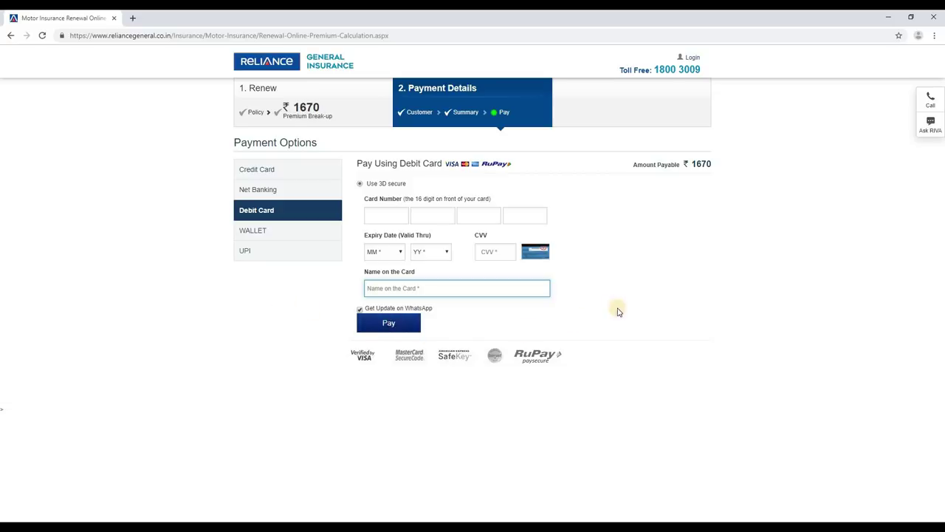